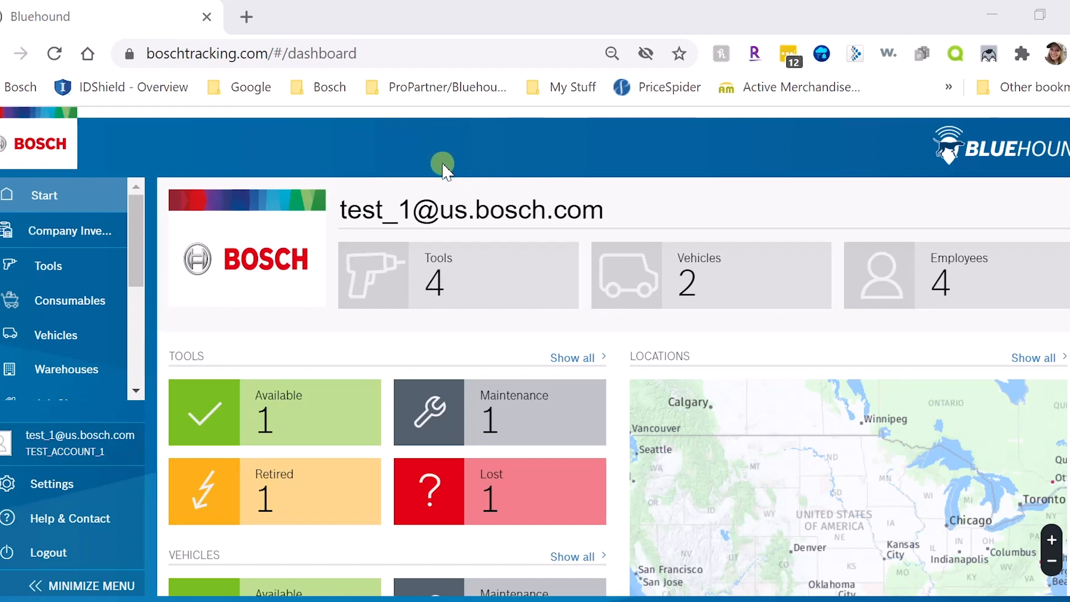
Start a new entry in the consumables list and name it Safety Glasses
left_click(96, 306)
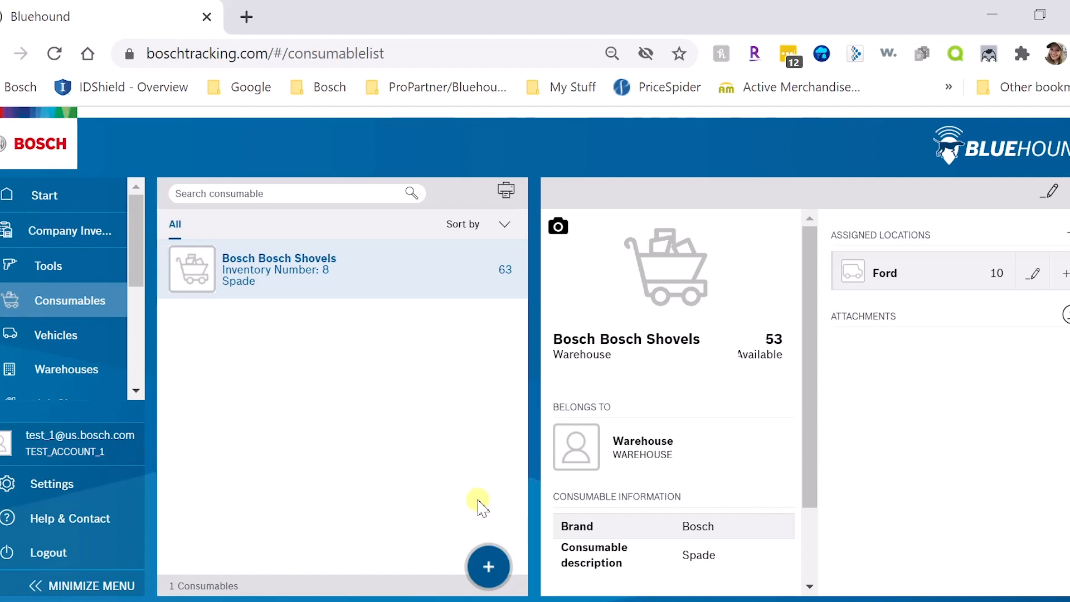
left_click(503, 567)
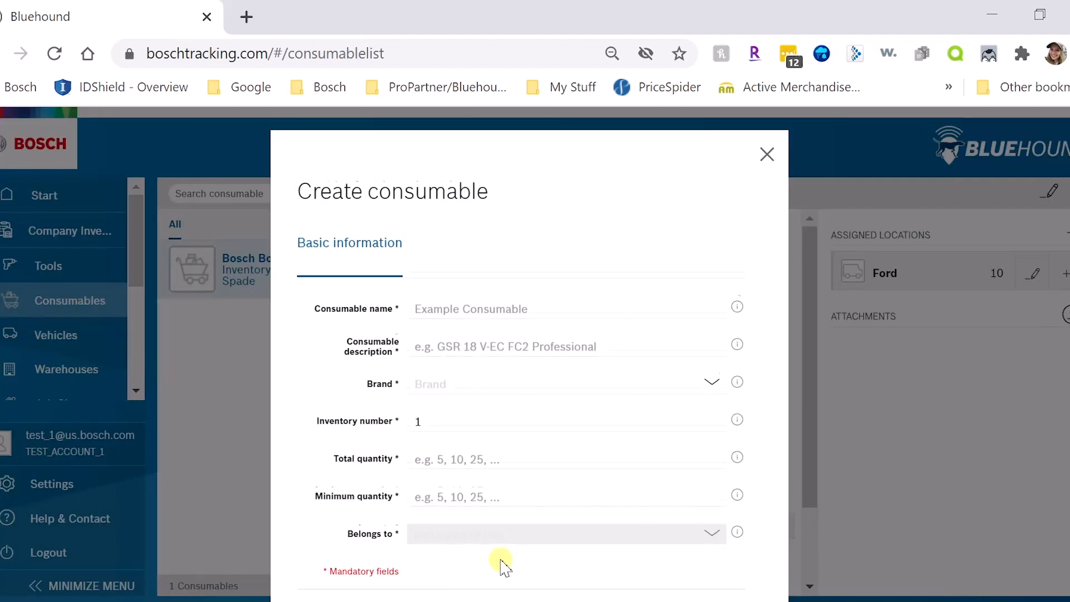
left_click(512, 303)
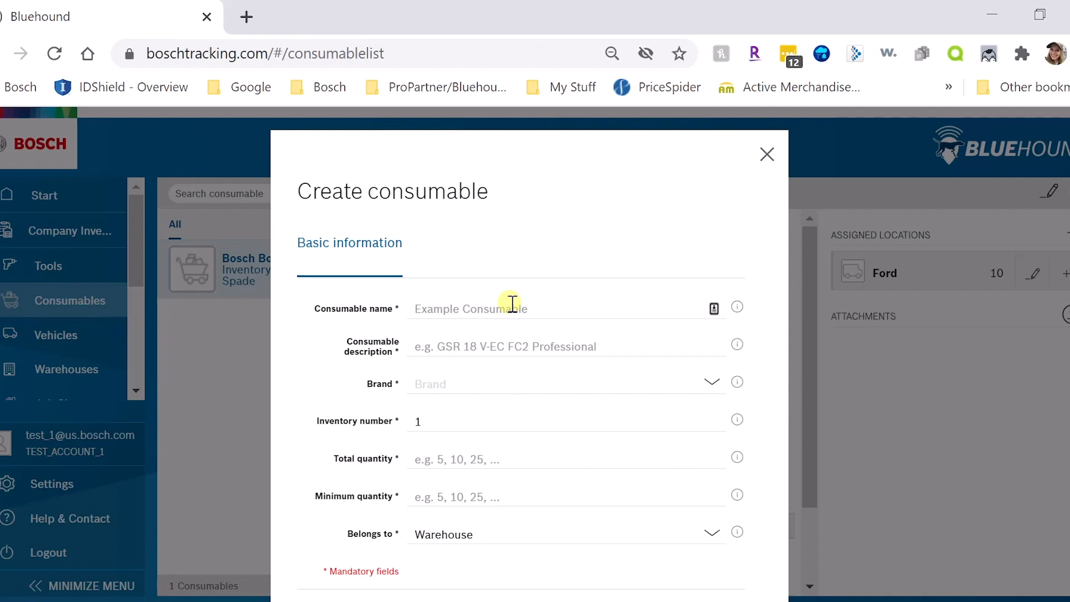
type("Safety ")
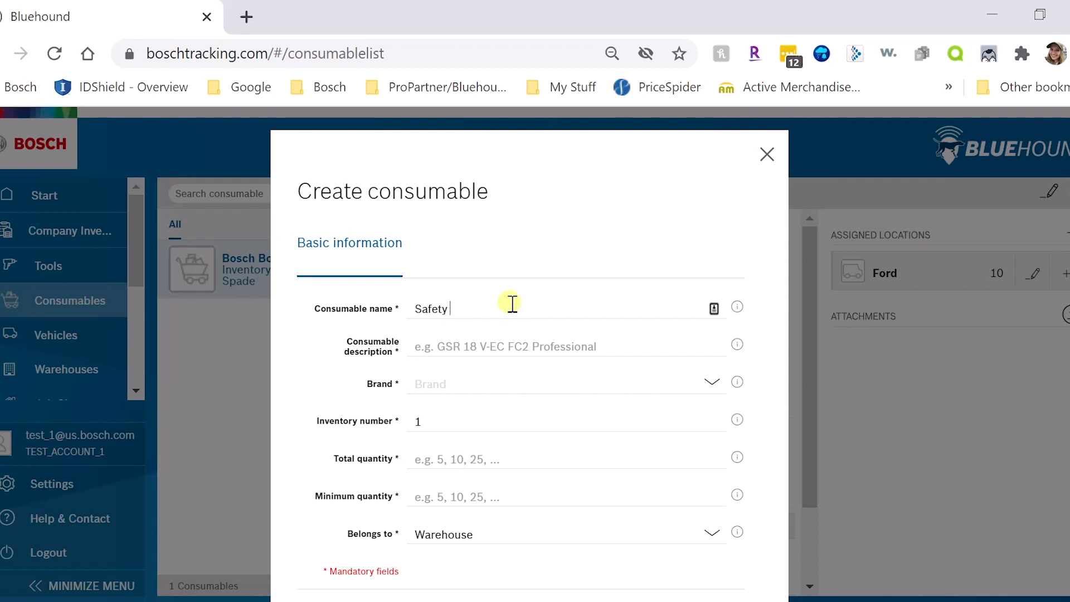
type("Glasses")
Enter 18-0976 as the description of the Safety Glasses consumable
key("Tab")
type("18-")
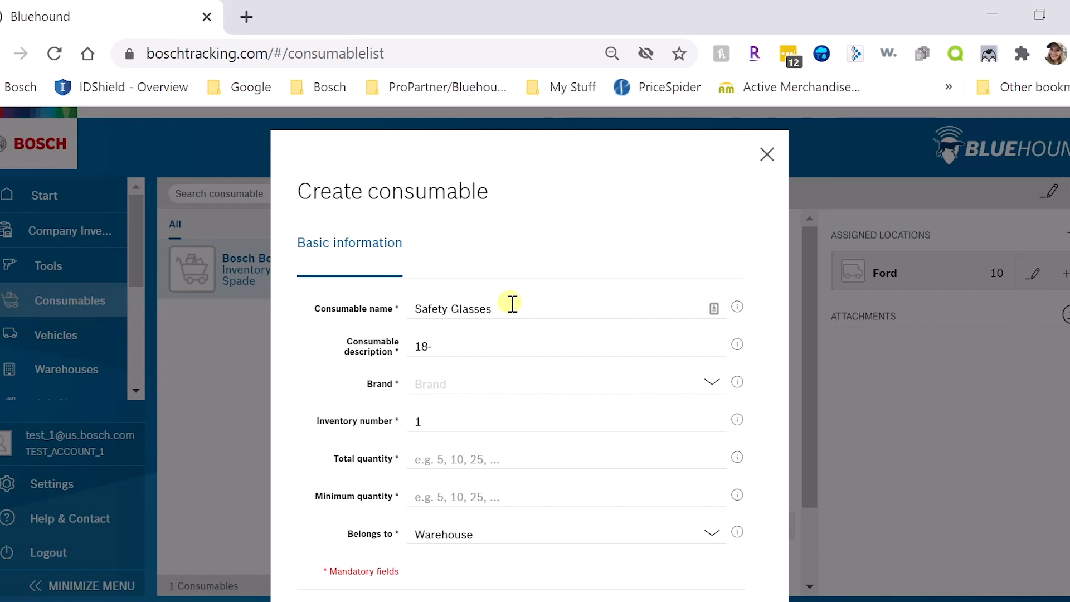
type("Glasses")
key("BackSpace")
key("BackSpace")
key("BackSpace")
key("BackSpace")
key("BackSpace")
key("BackSpace")
key("BackSpace")
key("BackSpace")
key("BackSpace")
key("BackSpace")
type("18-0976")
Choose Bosch as the brand and set the inventory number of the new consumable to 2
left_click(478, 390)
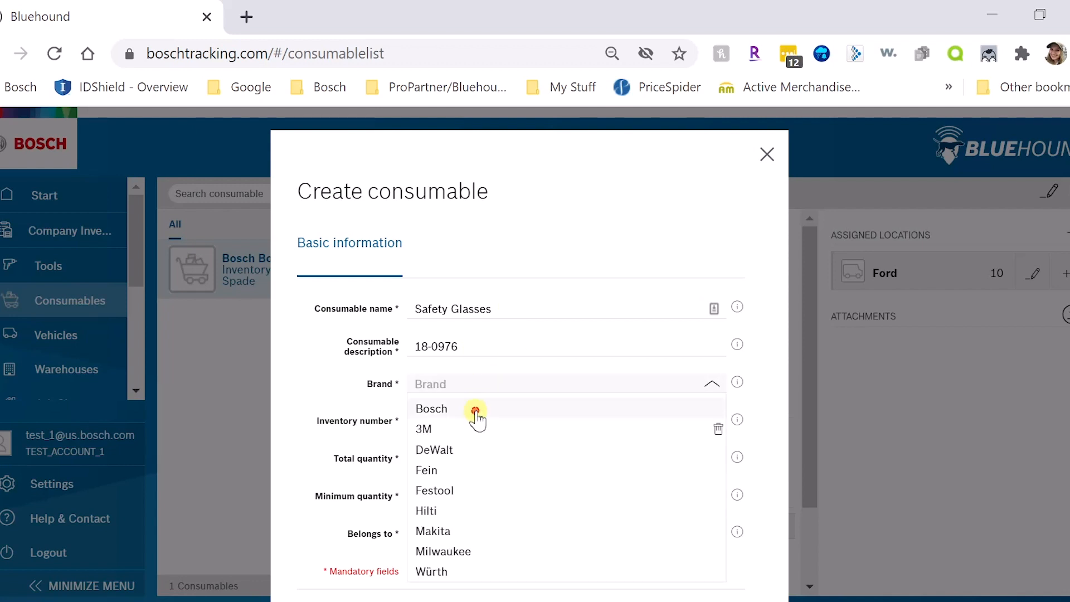
left_click(475, 411)
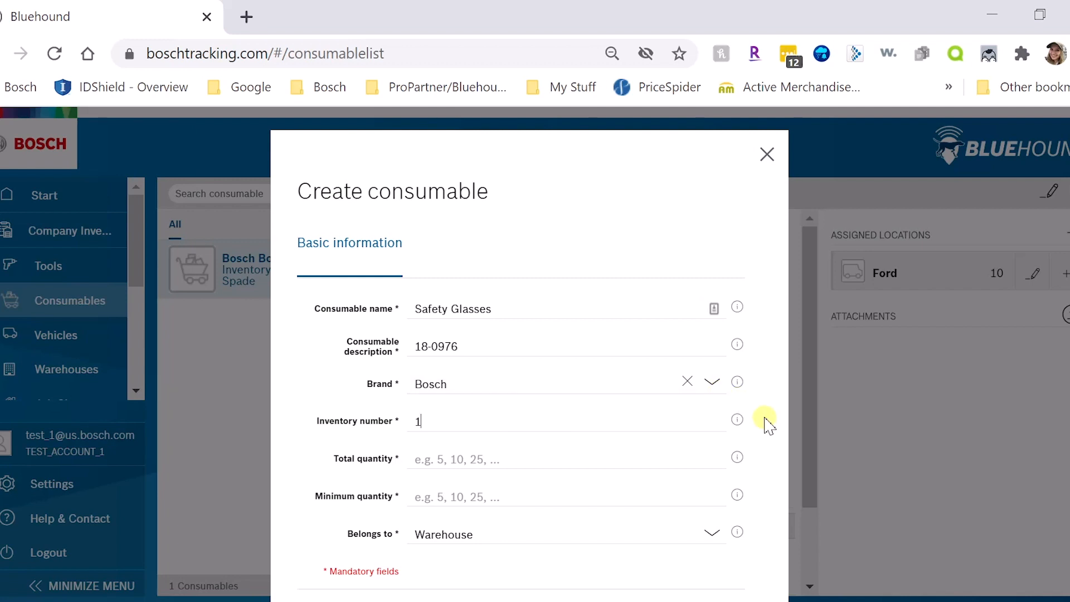
left_click(680, 429)
mouse_move(738, 421)
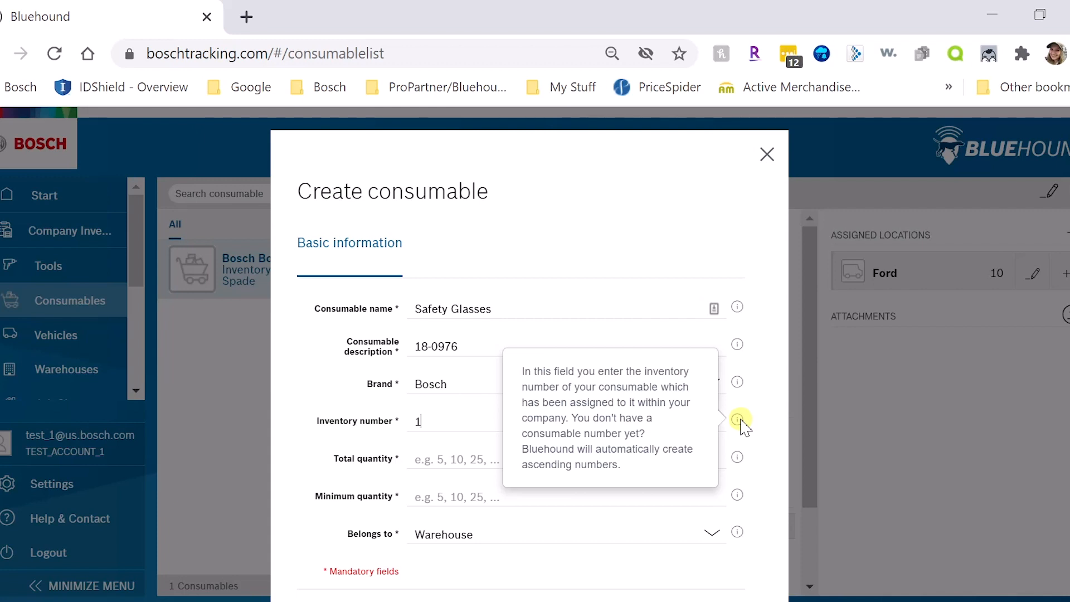
left_click(759, 415)
left_click(673, 420)
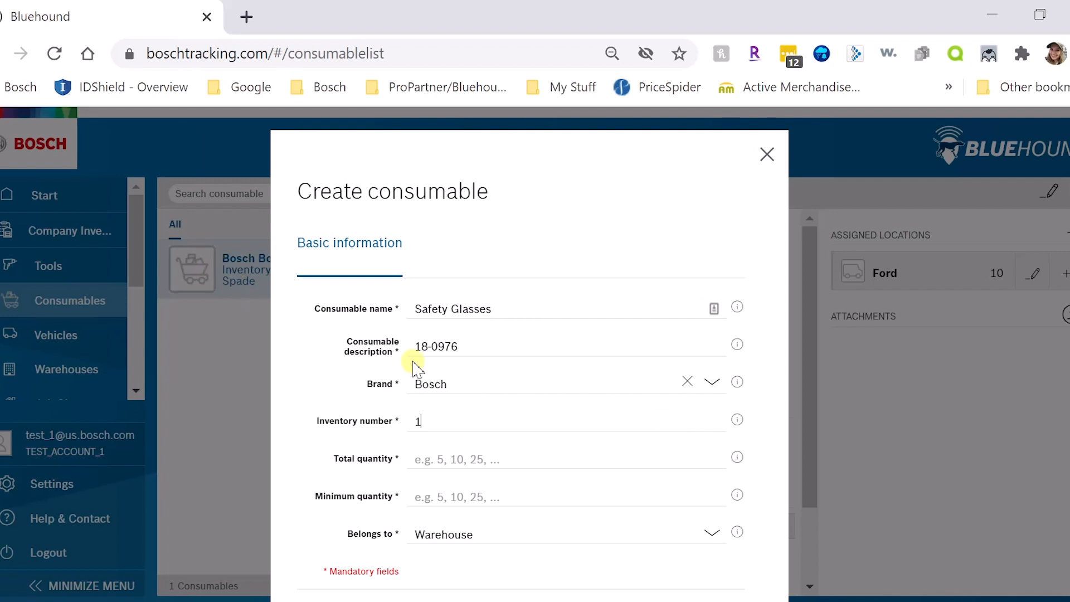
key("BackSpace")
type("2")
Set the new consumable's total quantity to 100 and its minimum quantity to 10
scroll(767, 412, "down", 1)
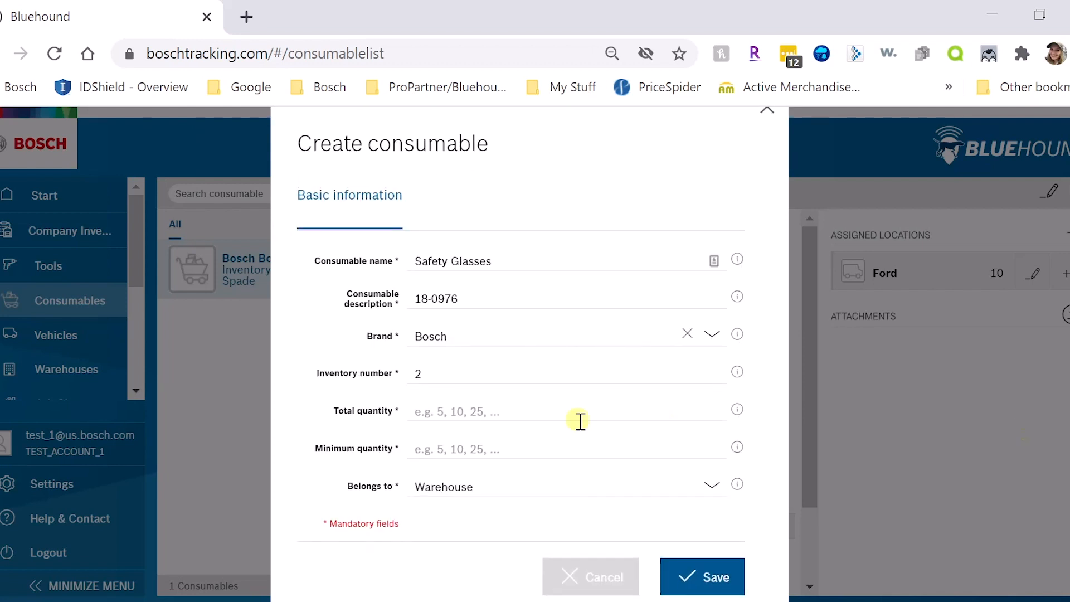
left_click(535, 421)
type("100")
type("10")
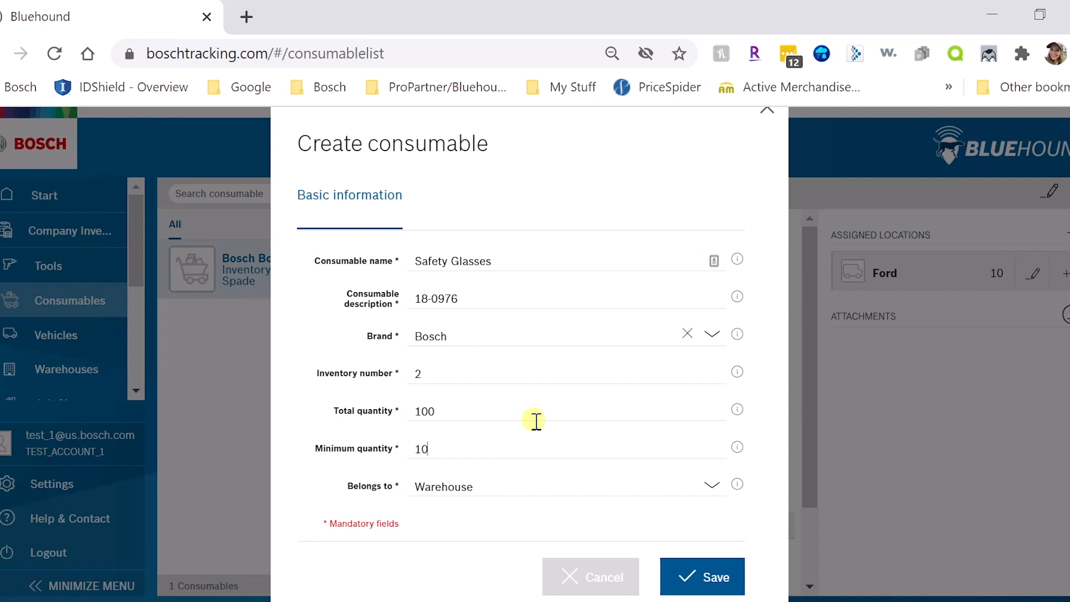
Assign the Safety Glasses to the Bosch Power Tools job site and save the new consumable
left_click(531, 490)
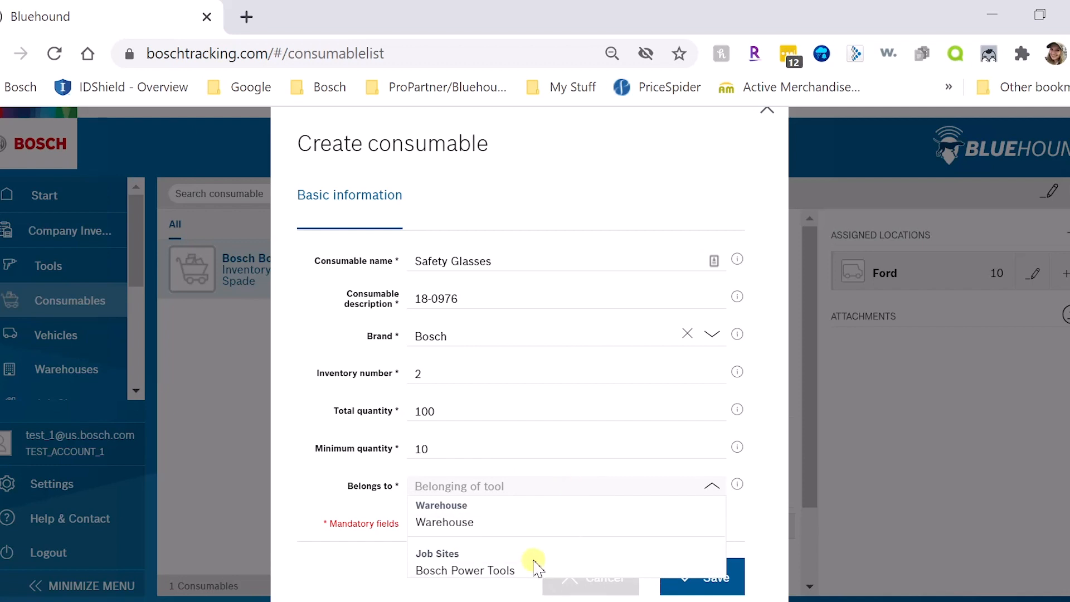
left_click(377, 582)
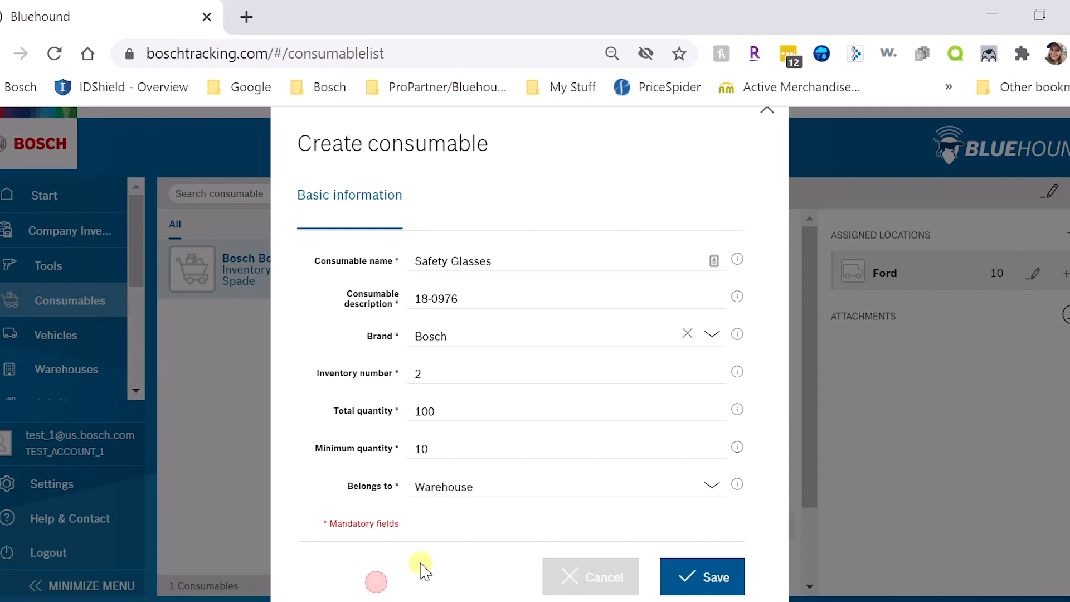
mouse_move(737, 484)
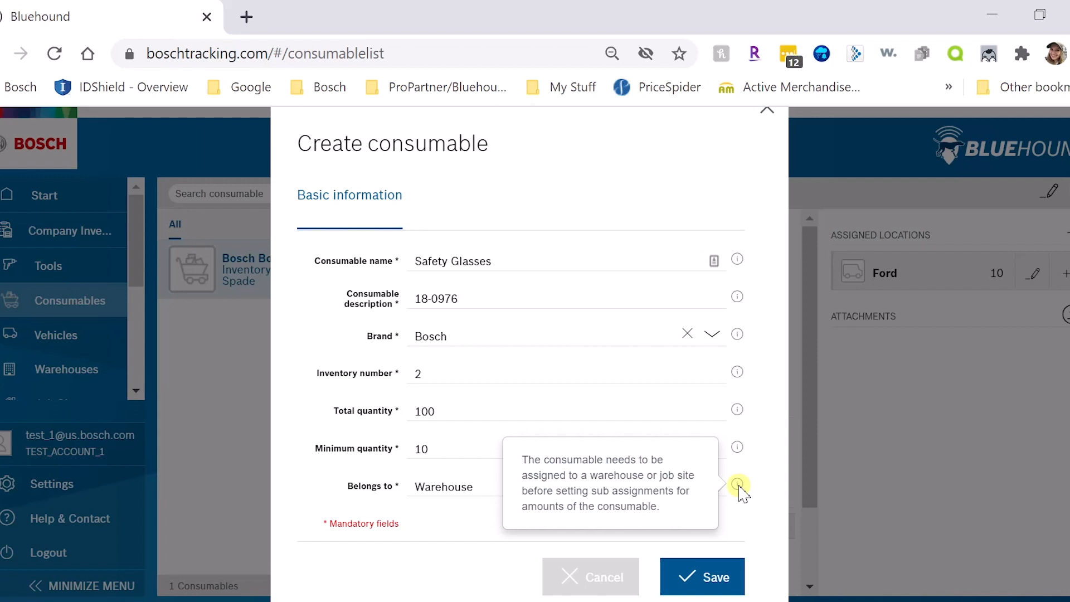
left_click(446, 493)
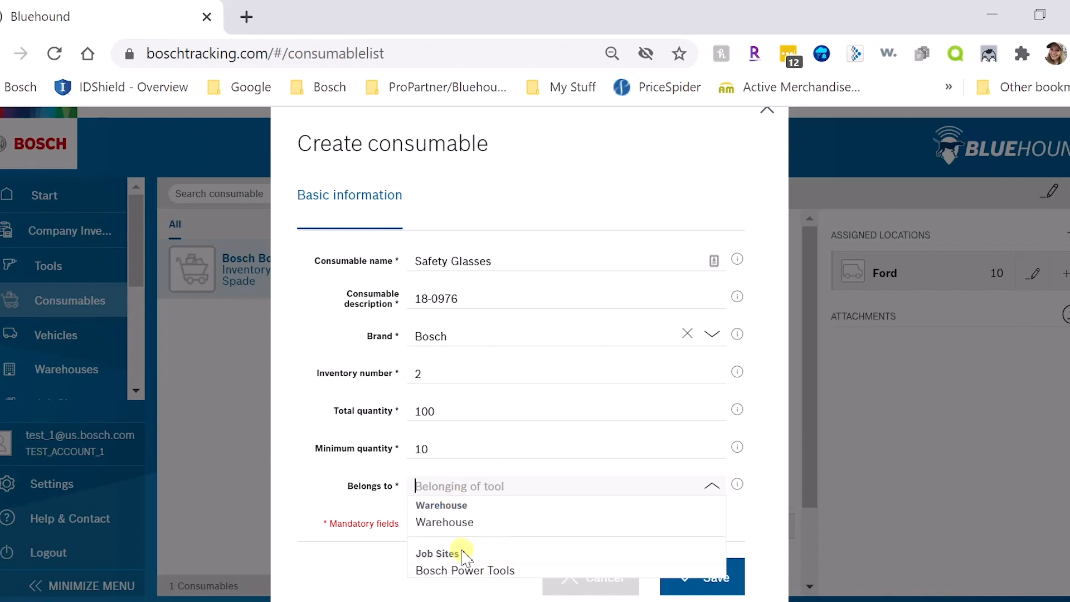
left_click(468, 571)
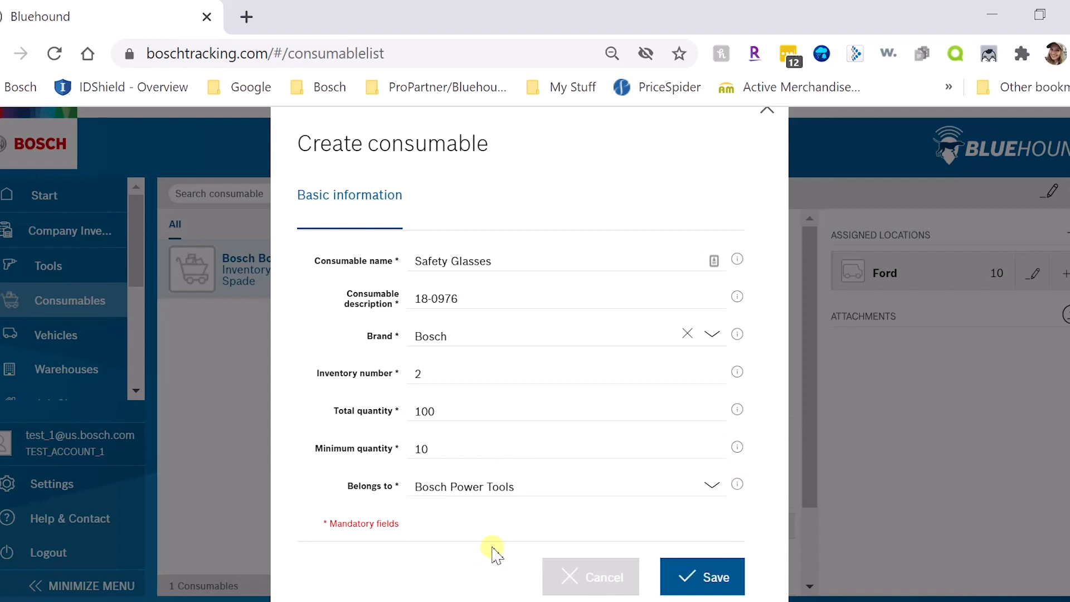
left_click(698, 581)
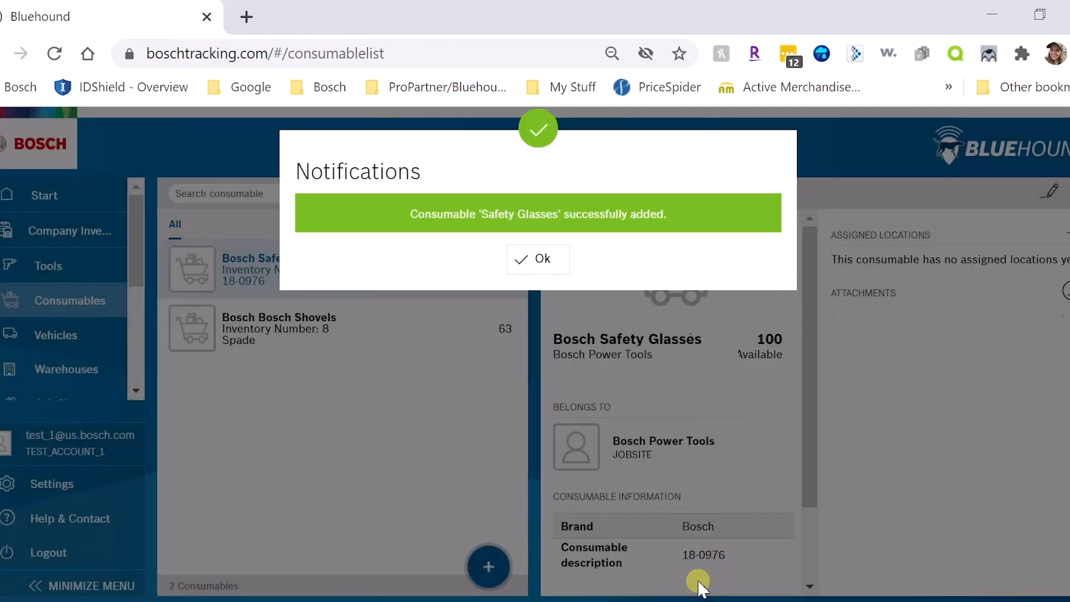
left_click(532, 276)
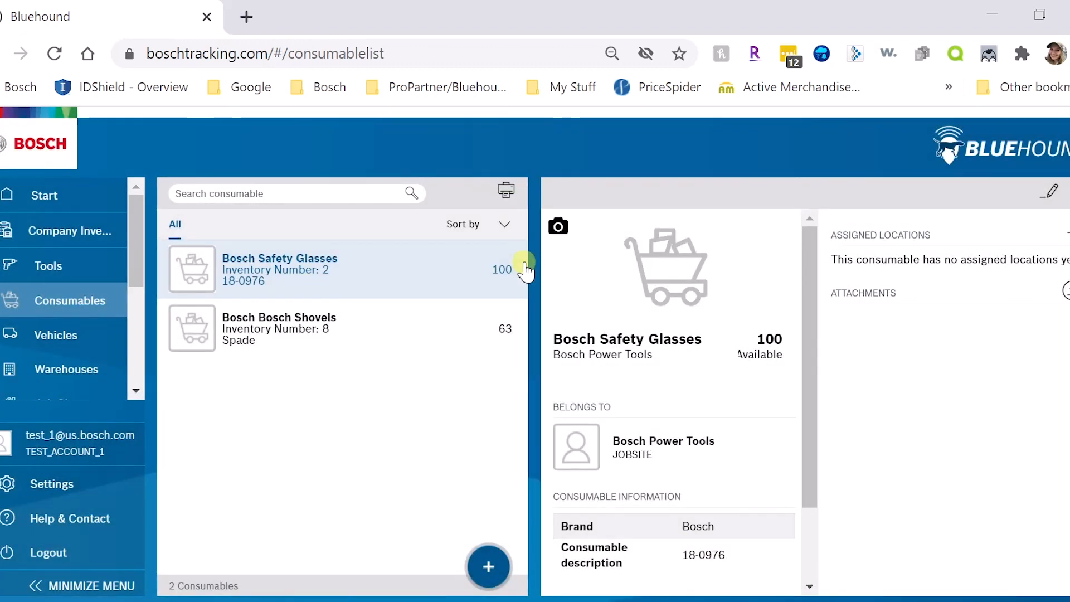
Permanently delete the Safety Glasses consumable from the inventory
left_click(1053, 192)
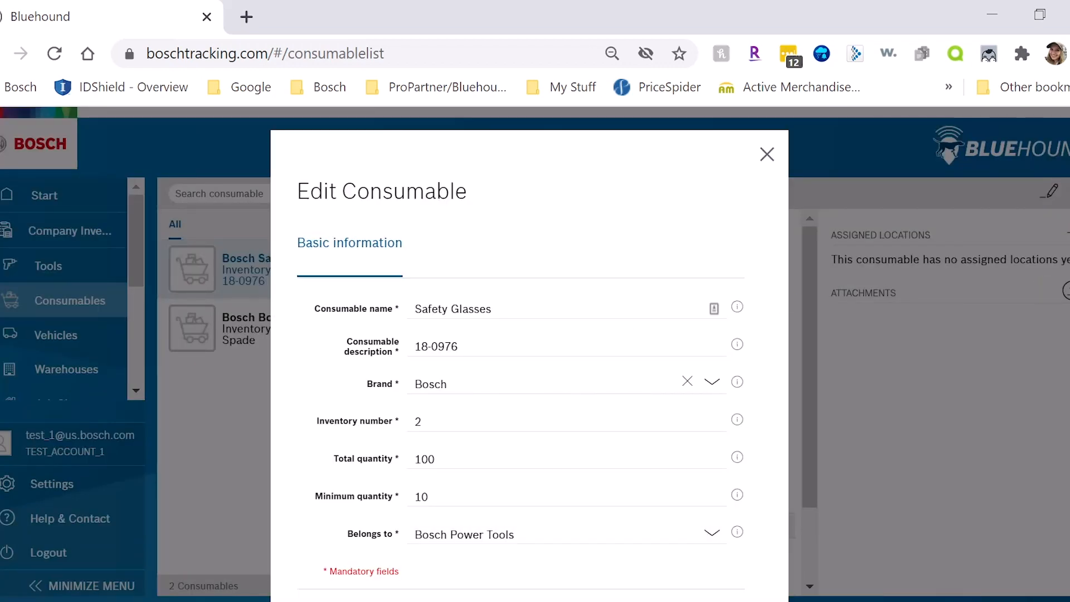
scroll(1048, 293, "down", 1)
scroll(529, 357, "up", 1)
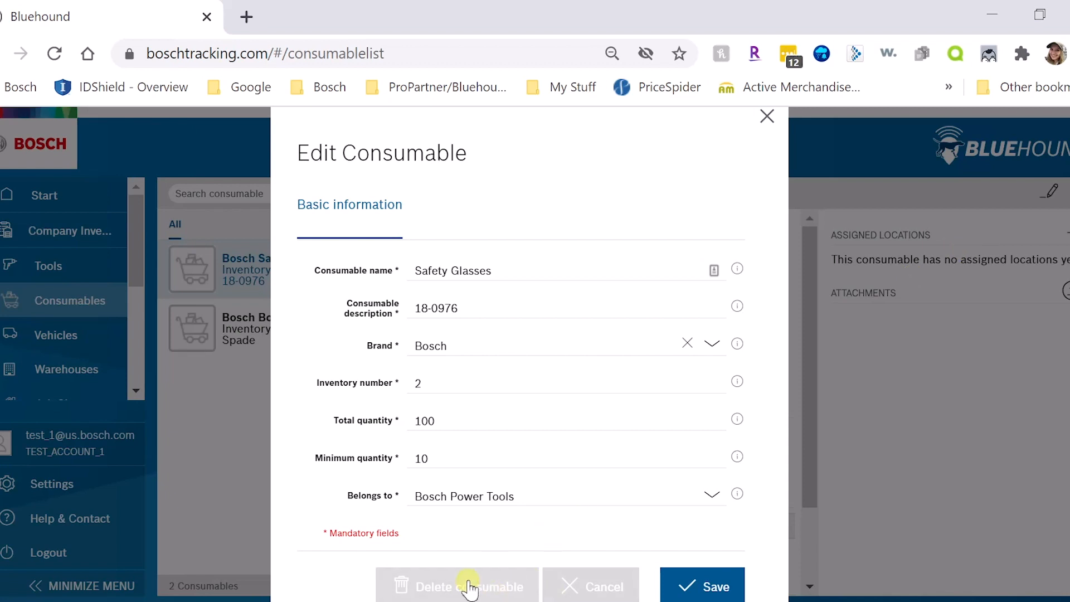
left_click(469, 582)
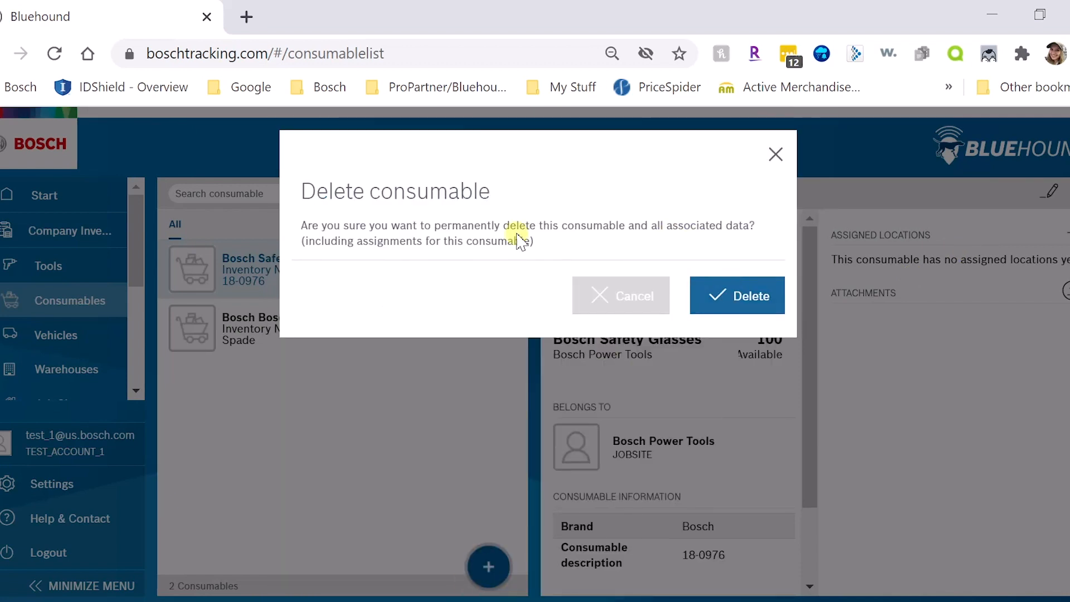
left_click(751, 304)
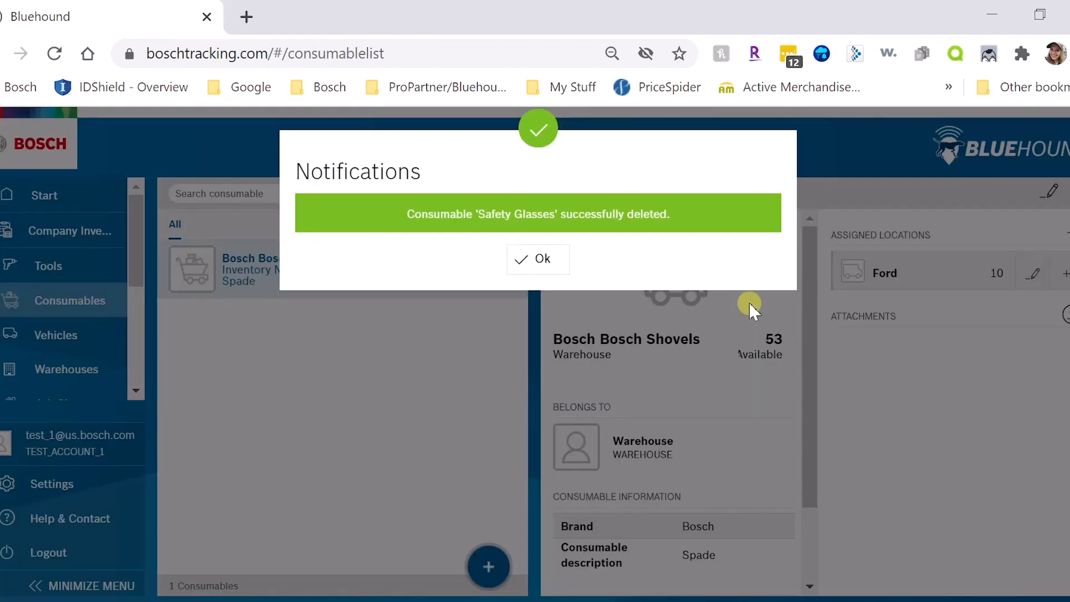
left_click(527, 278)
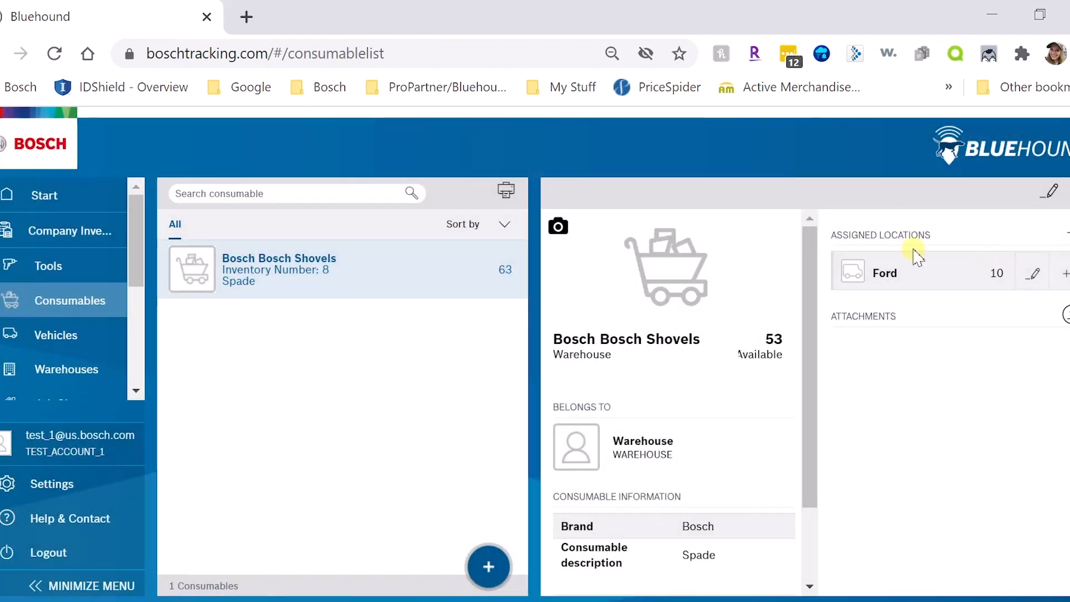
Examine the edit, consume and return options of the Bosch Shovels assignment to Ford without changing anything
left_click(1036, 274)
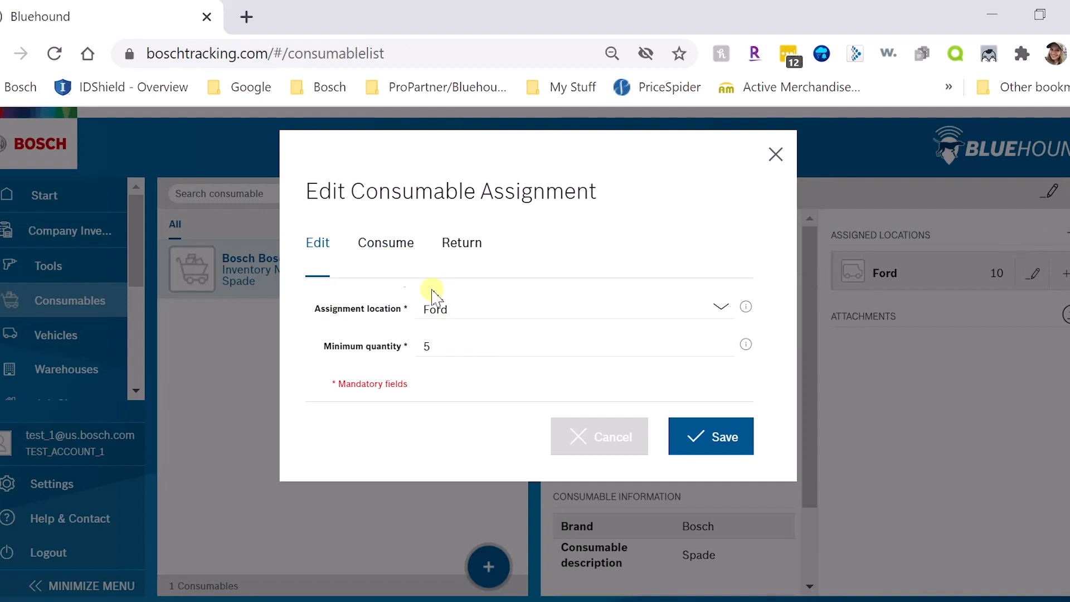
left_click(399, 244)
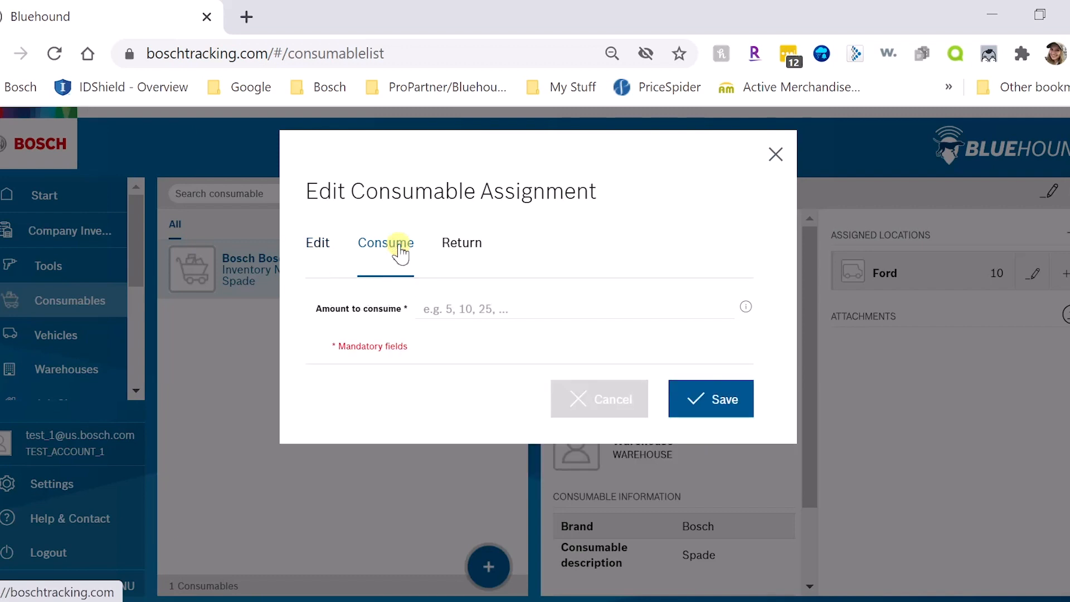
left_click(455, 245)
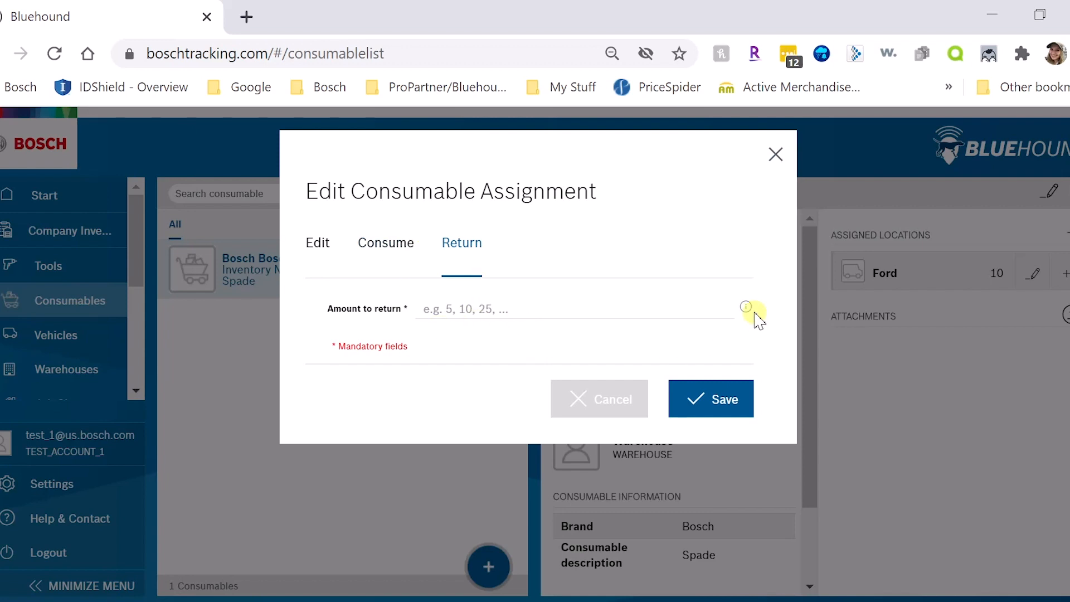
mouse_move(746, 307)
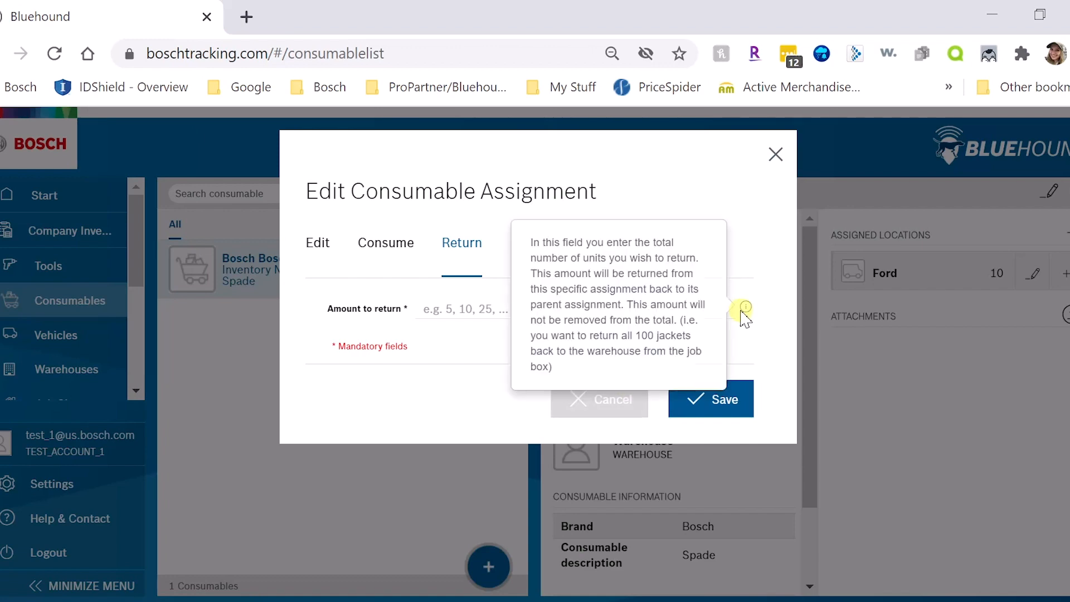
left_click(594, 412)
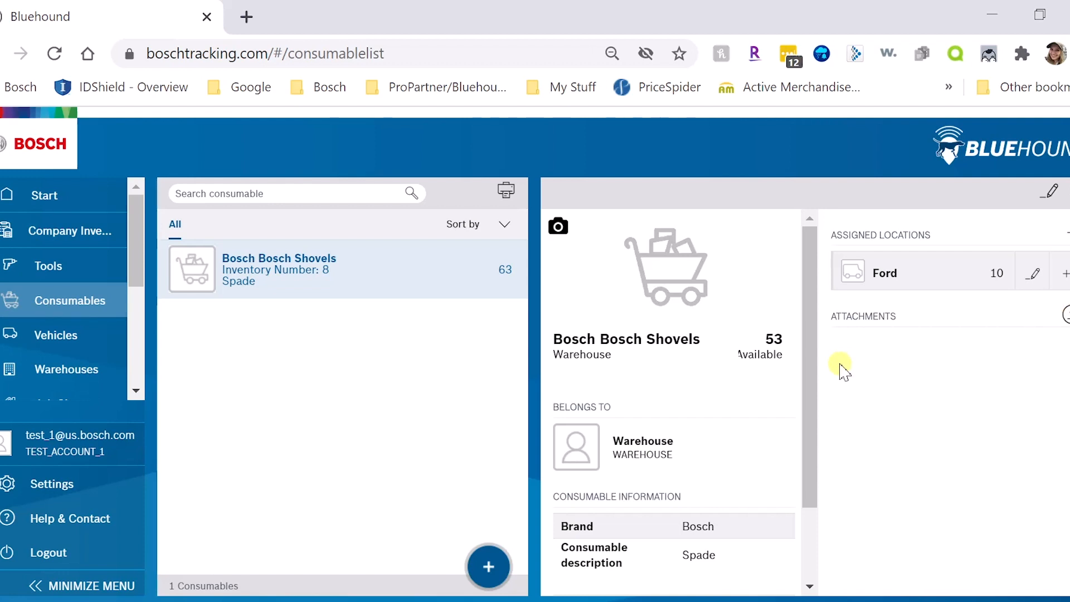
Review the Bosch Shovels consumable's information and look at its photo upload without choosing a file
left_click_drag(809, 372, 804, 463)
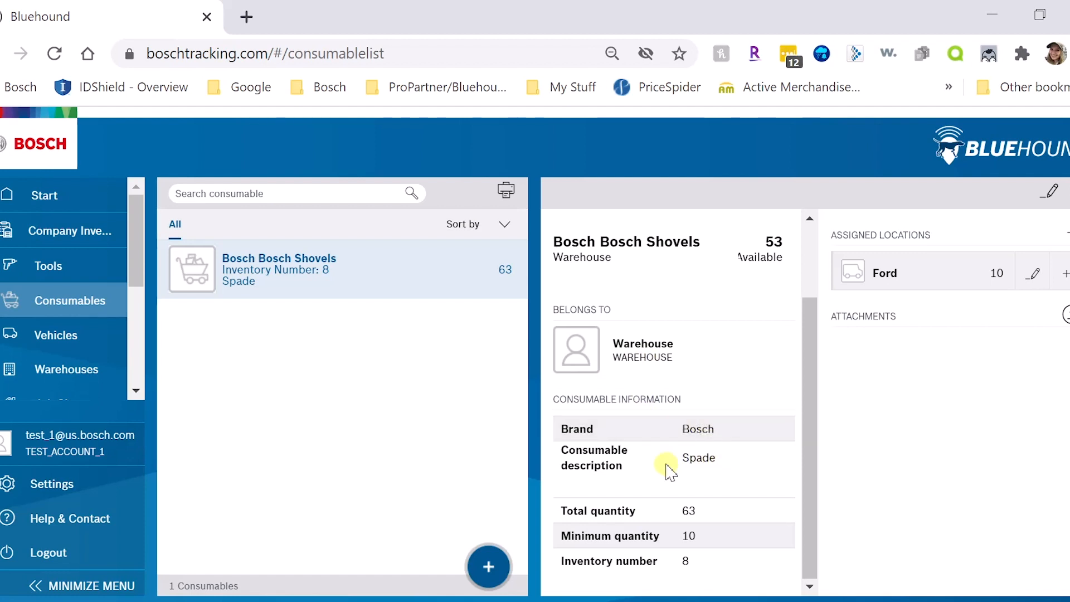
left_click_drag(811, 334, 811, 223)
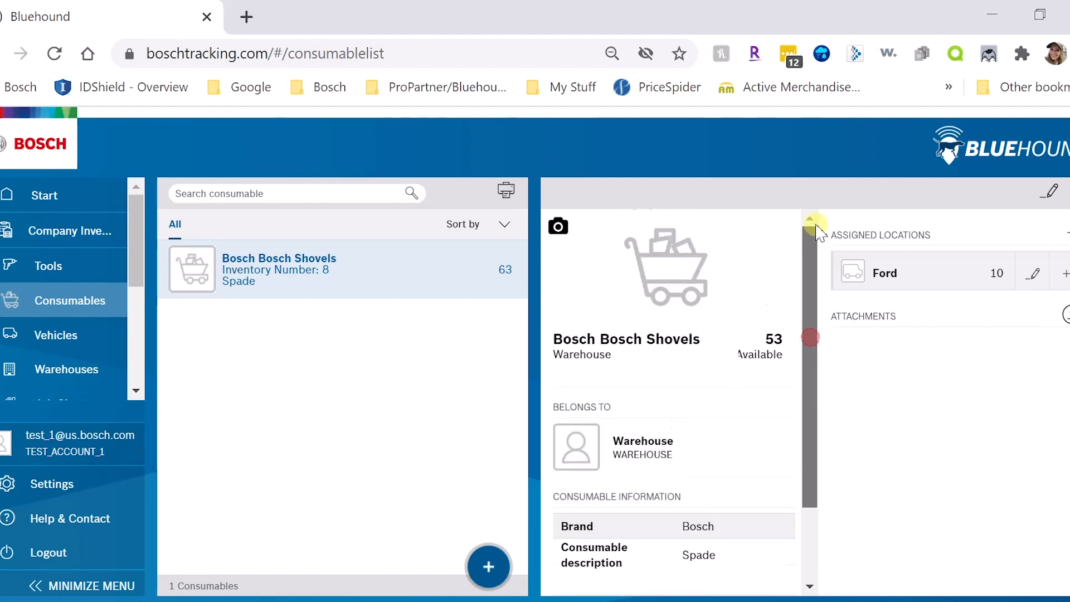
left_click(562, 239)
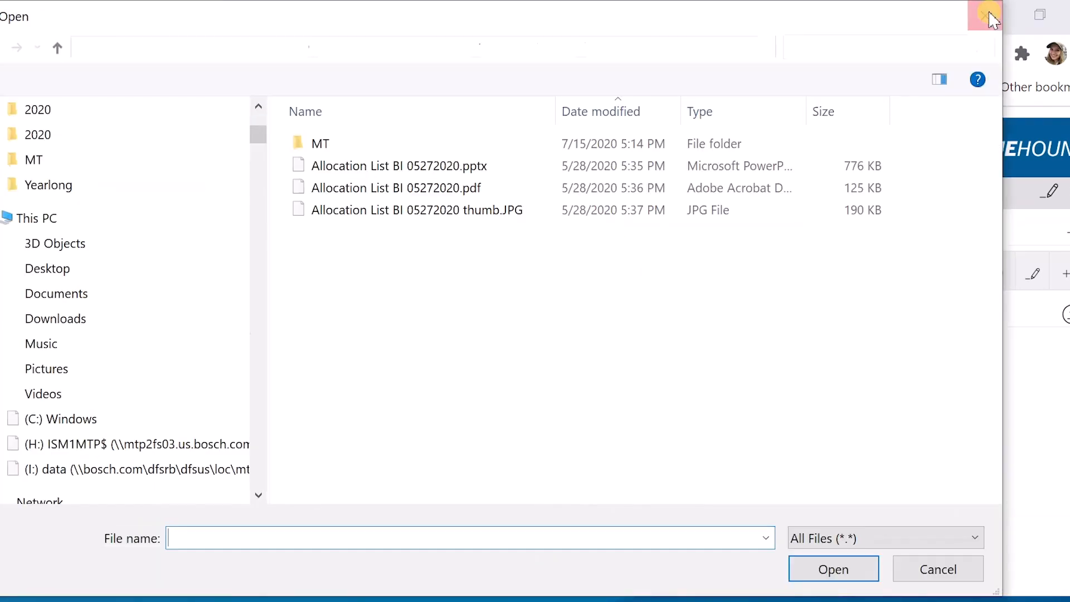
left_click(996, 17)
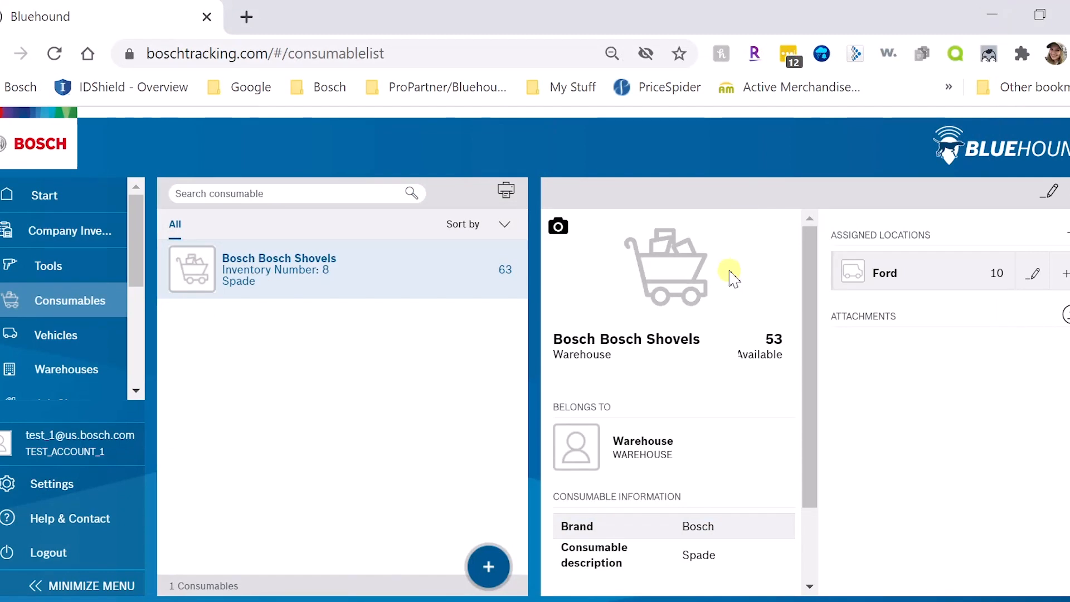